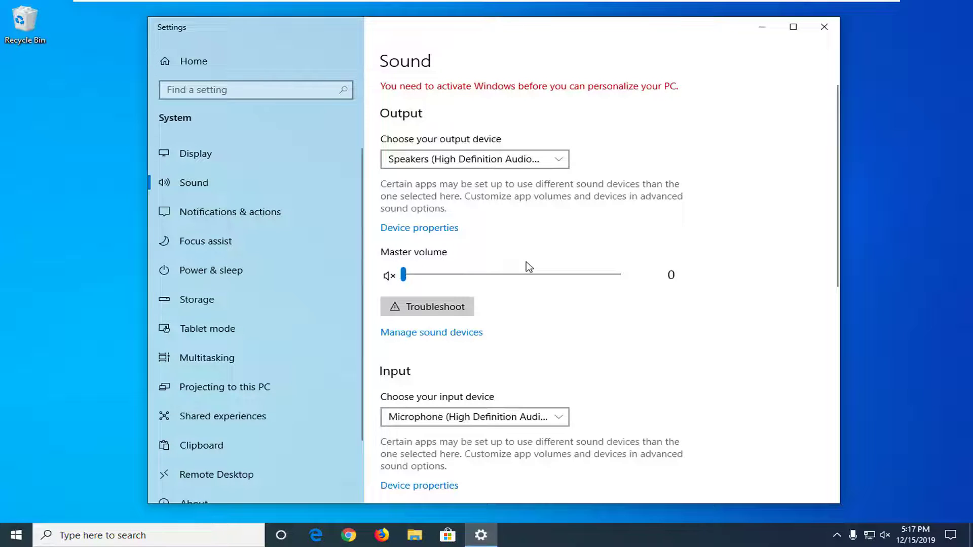
pyautogui.scroll(-2, 654, 251)
pyautogui.scroll(-2, 646, 259)
pyautogui.scroll(-3, 596, 306)
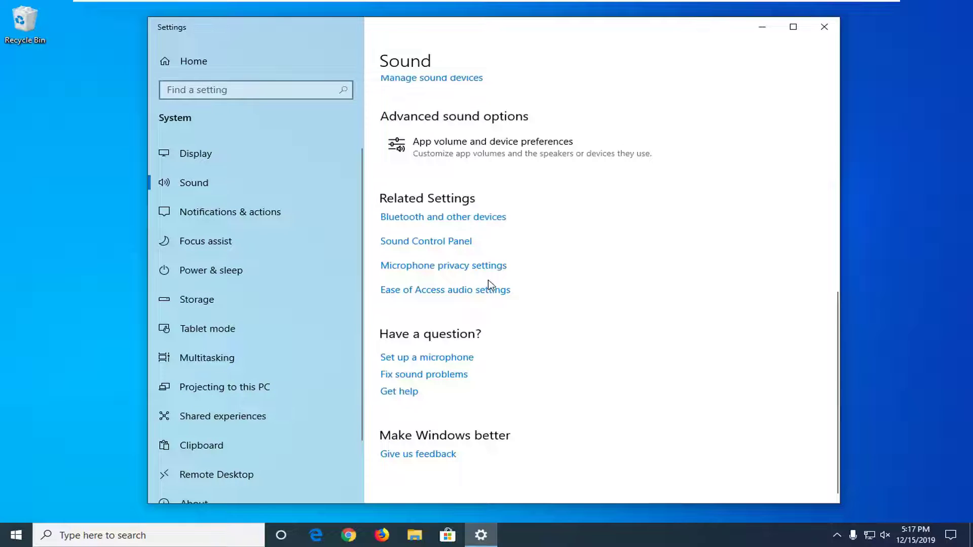
# - Launch the classic Sound control panel and select the Speakers playback device
pyautogui.click(439, 247)
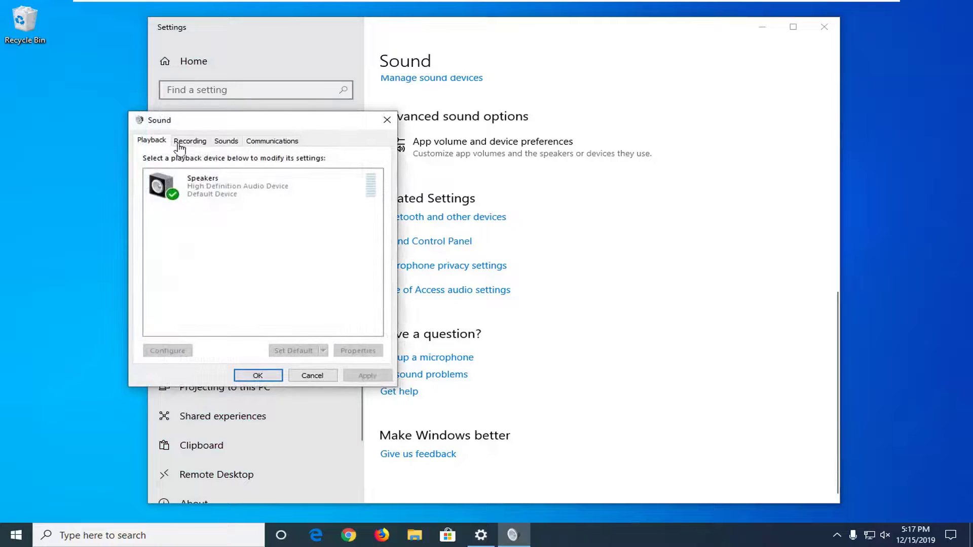
pyautogui.moveTo(216, 124); pyautogui.dragTo(396, 112)
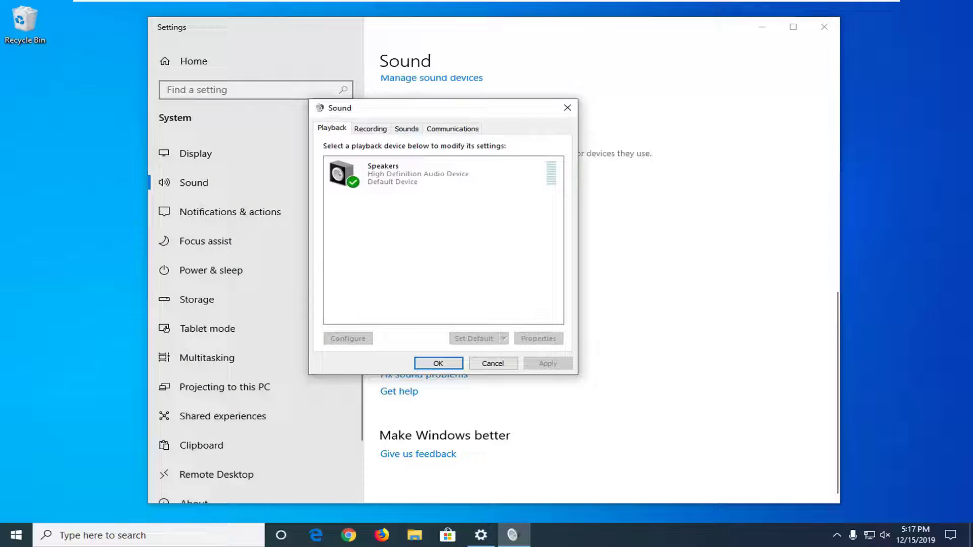
pyautogui.click(408, 177)
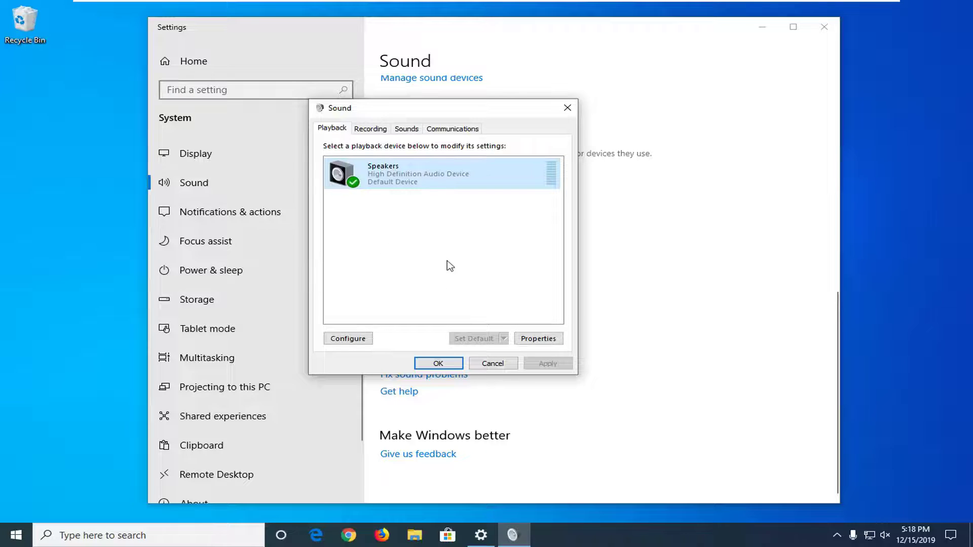
# - In Speakers Properties, set the Spatial sound format to Windows Sonic for Headphones
pyautogui.click(534, 342)
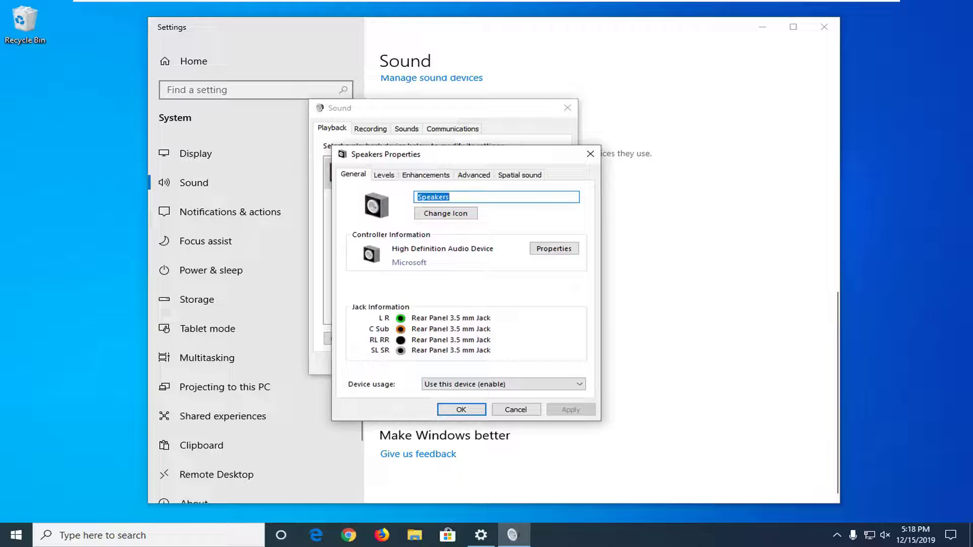
pyautogui.click(509, 174)
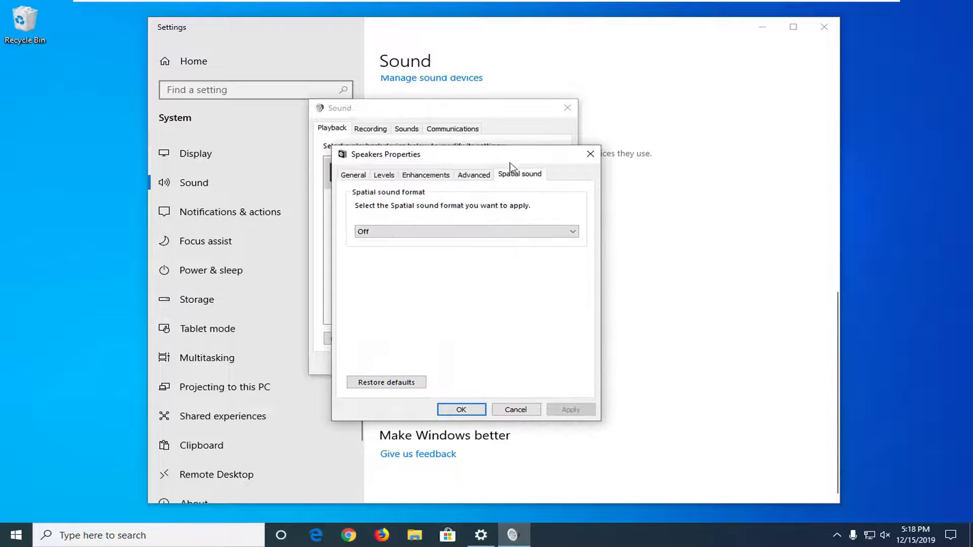
pyautogui.moveTo(509, 163); pyautogui.dragTo(501, 137)
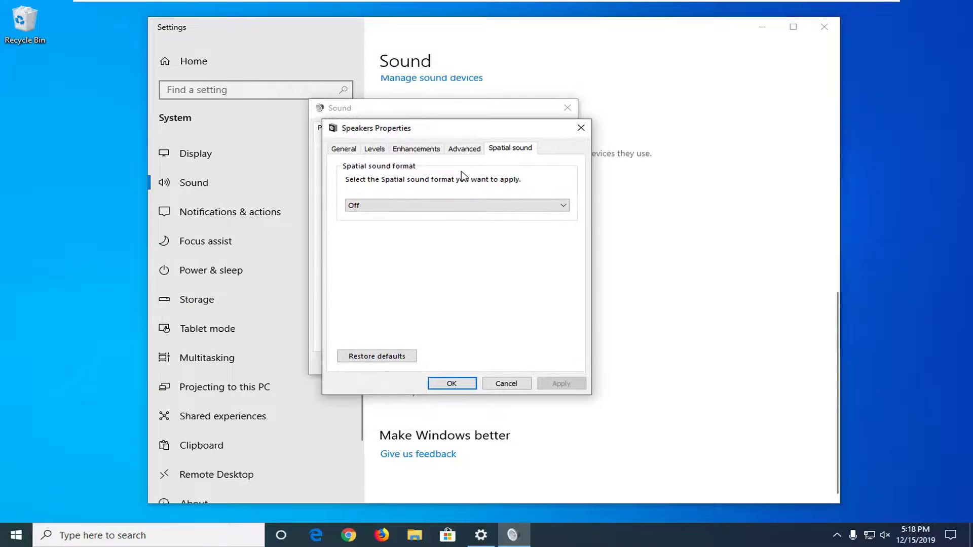
pyautogui.click(565, 207)
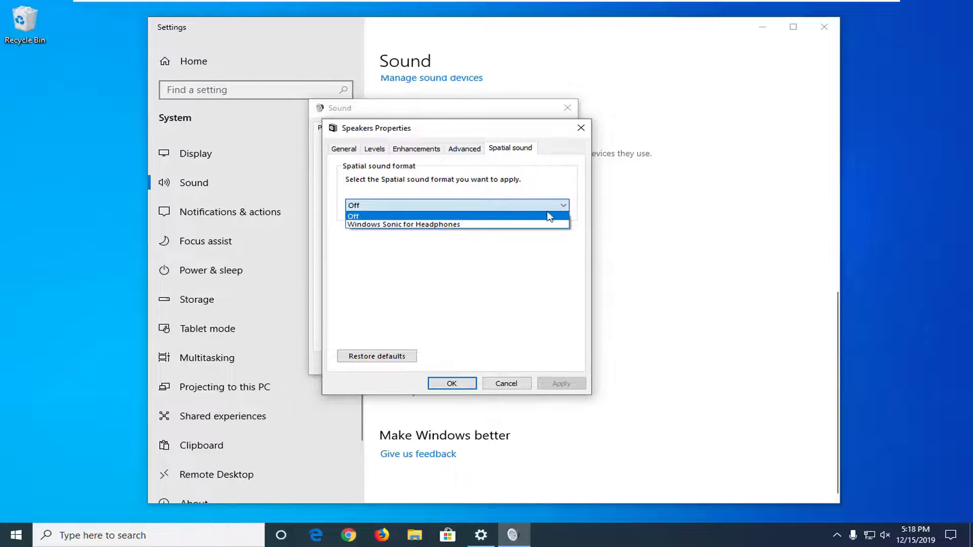
pyautogui.click(401, 225)
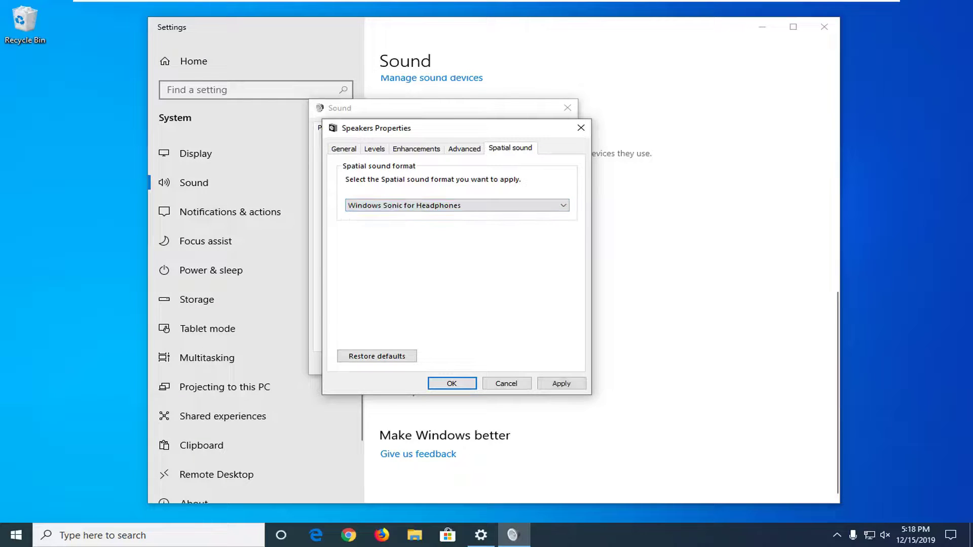
pyautogui.click(492, 204)
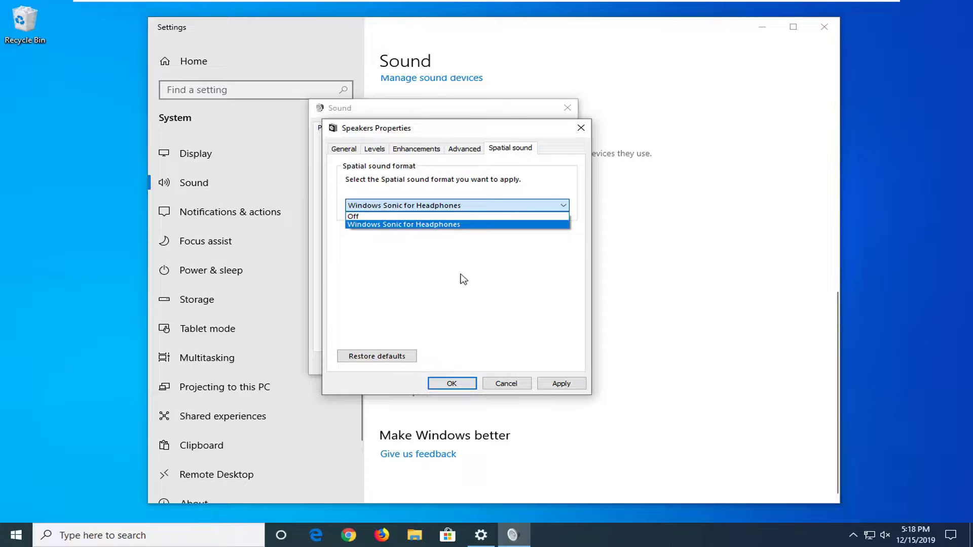
pyautogui.press('Escape')
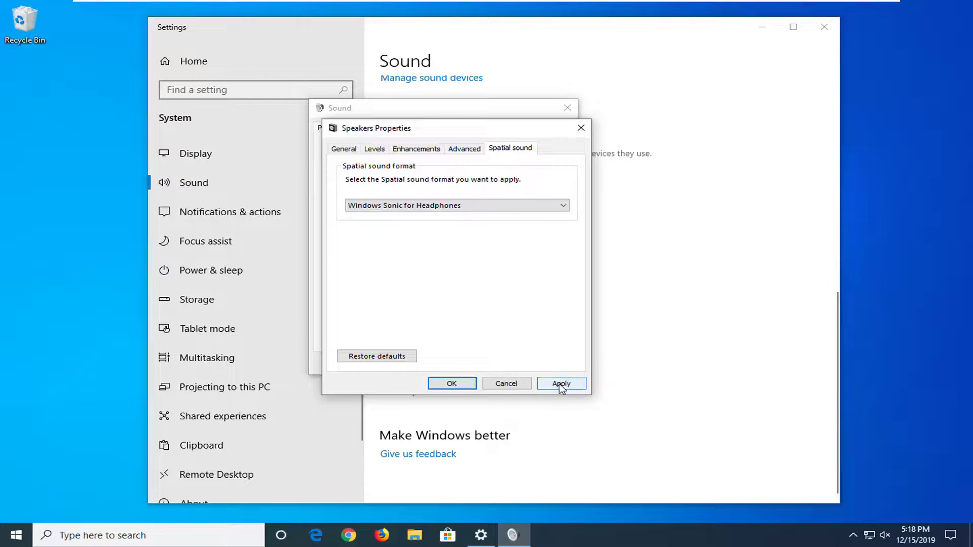
# - Dismiss the format list, Speakers Properties and the Sound devices window
pyautogui.click(471, 211)
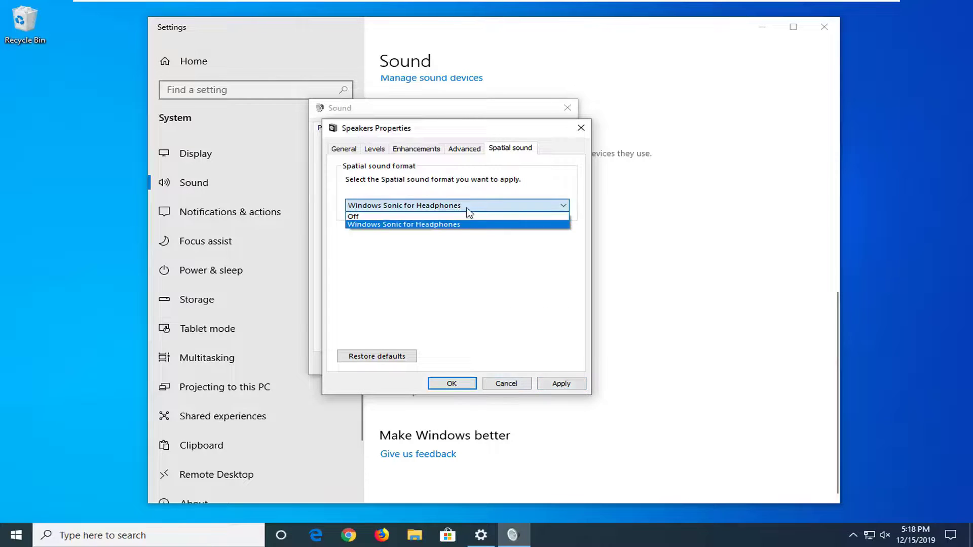
pyautogui.click(583, 131)
pyautogui.click(579, 129)
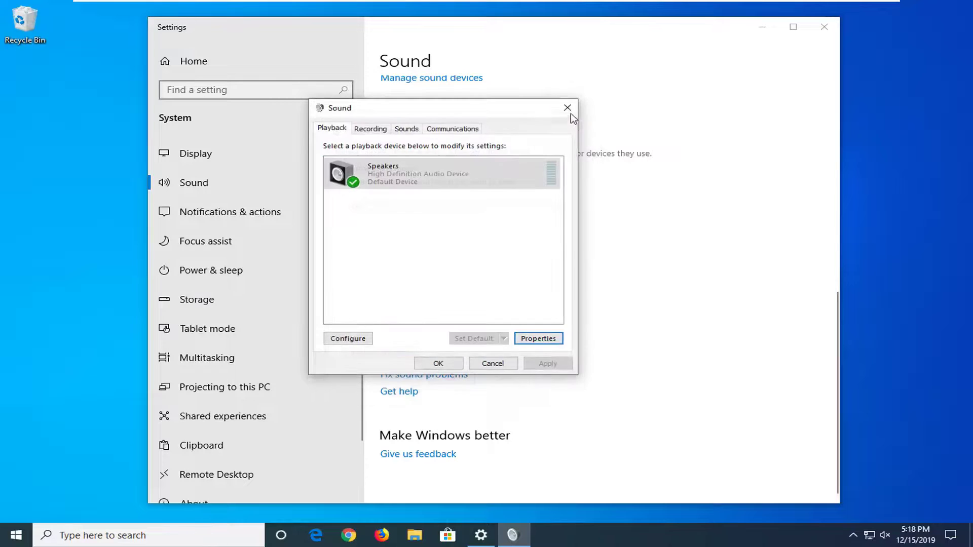
pyautogui.click(567, 108)
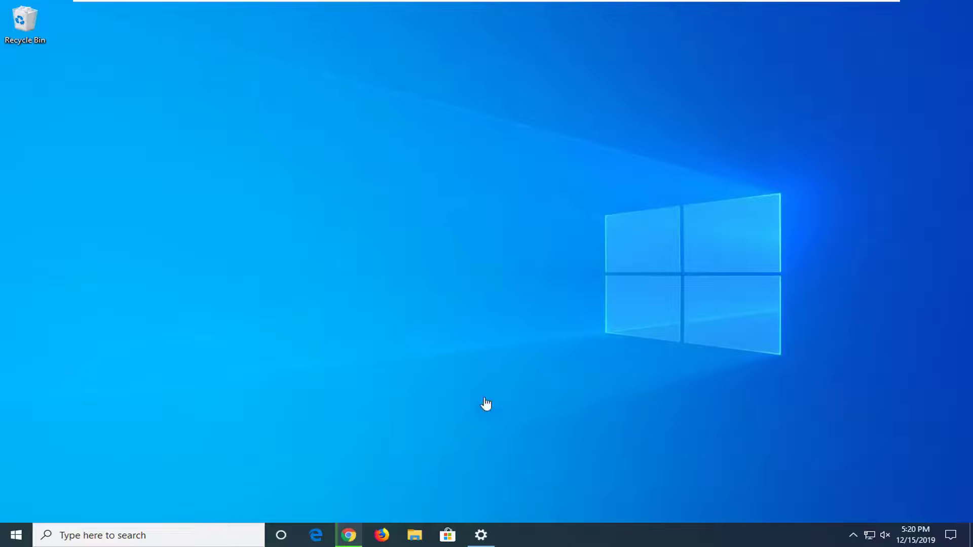
# - Show Chrome downloading the MSI audio driver zip, widen it leftward, then minimize it
pyautogui.click(348, 536)
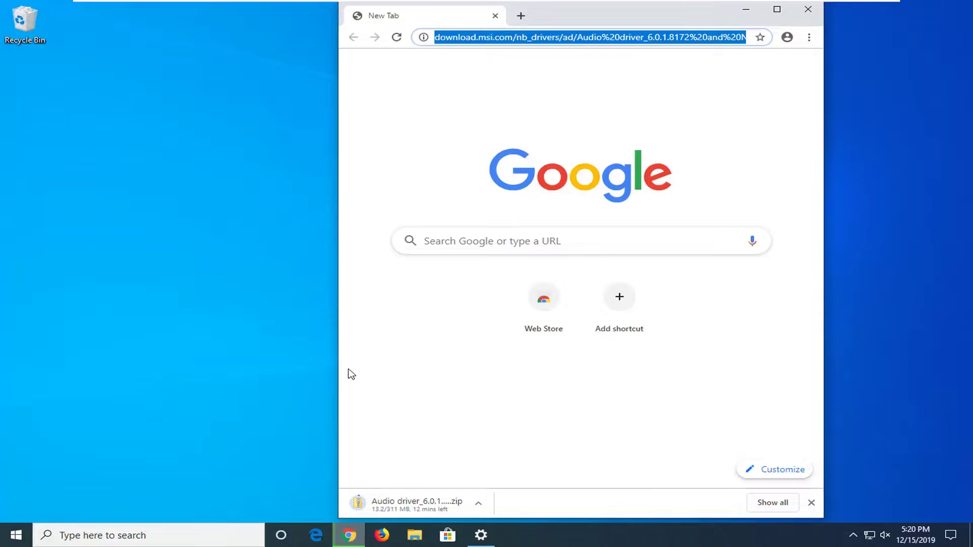
pyautogui.moveTo(336, 360); pyautogui.dragTo(79, 358)
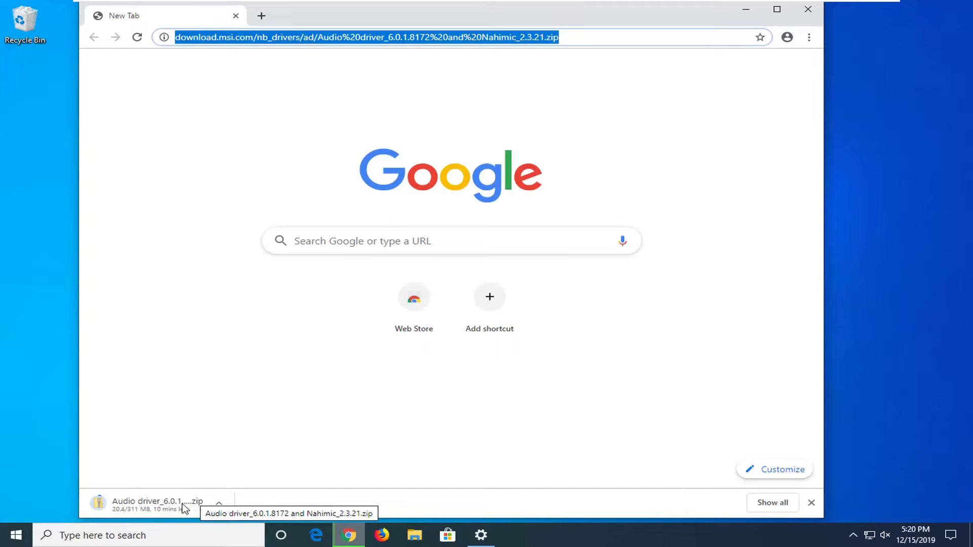
pyautogui.click(748, 12)
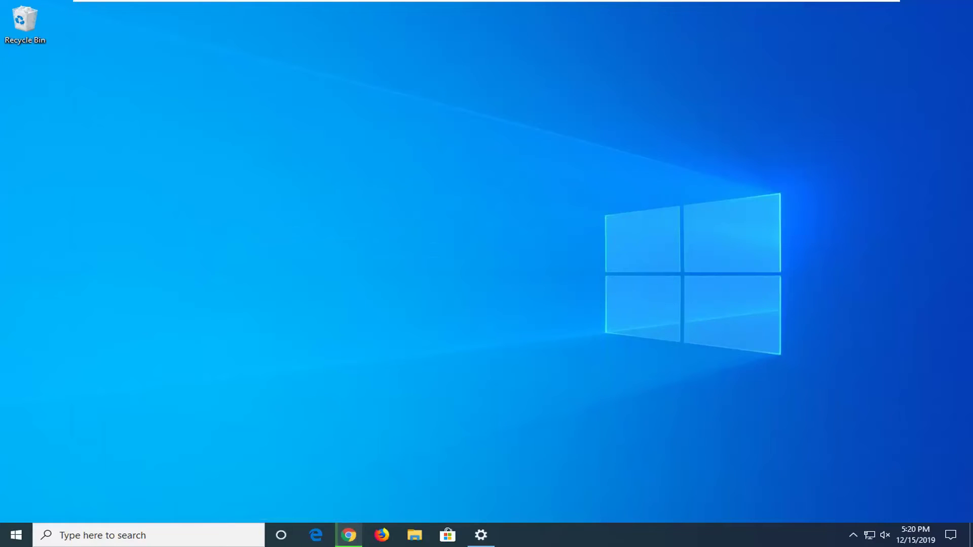